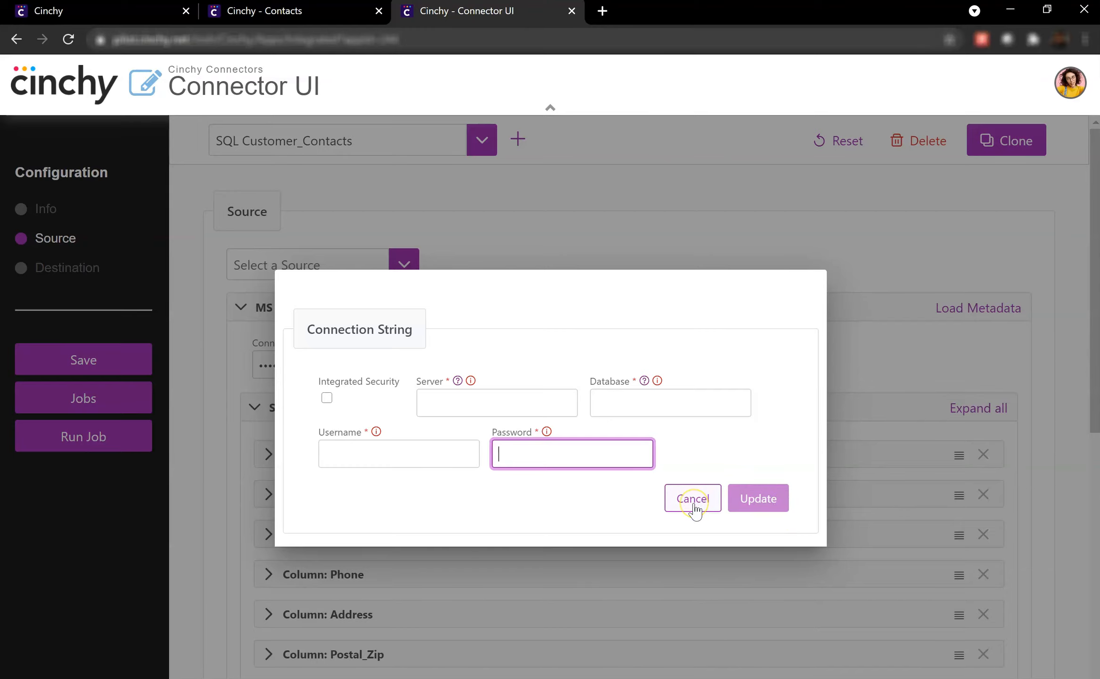
Cancel the connection string edit and choose Table as the object type of the MS SQL Server source.
{"action": "left_click", "coordinate": [693, 499]}
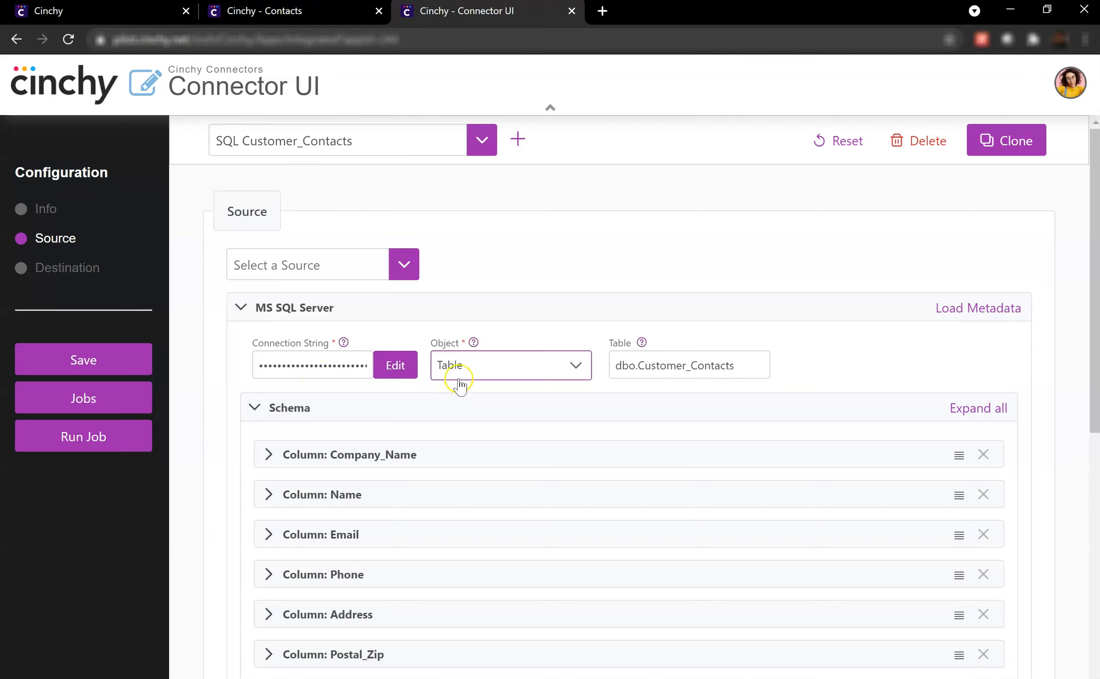
{"action": "left_click", "coordinate": [578, 371]}
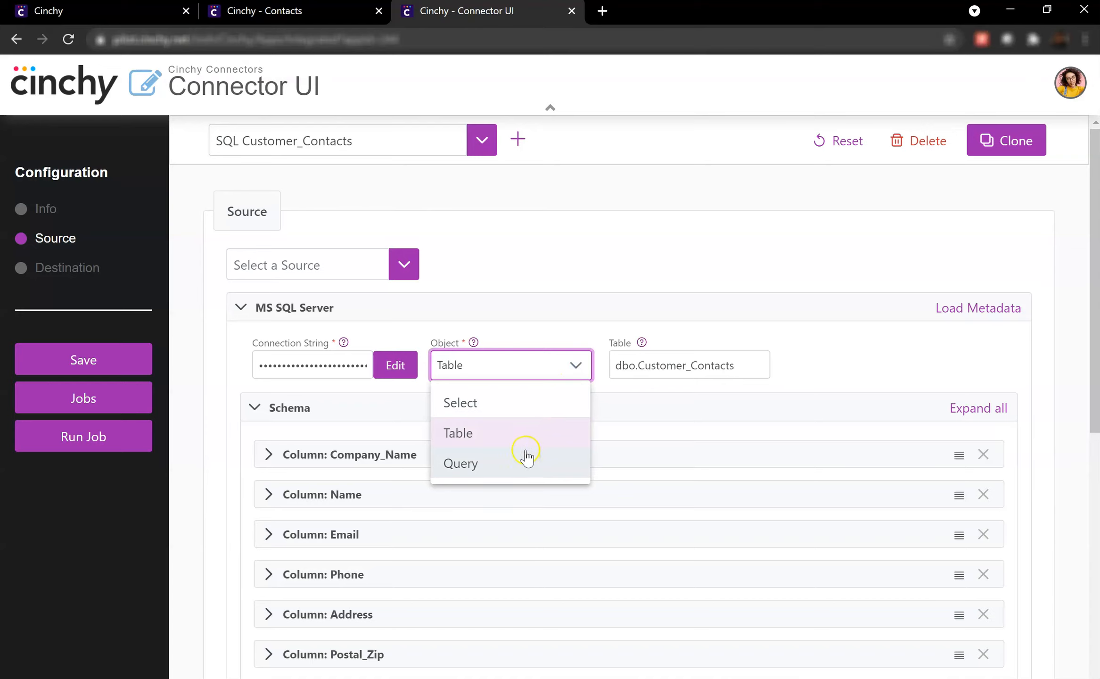
{"action": "left_click", "coordinate": [510, 432]}
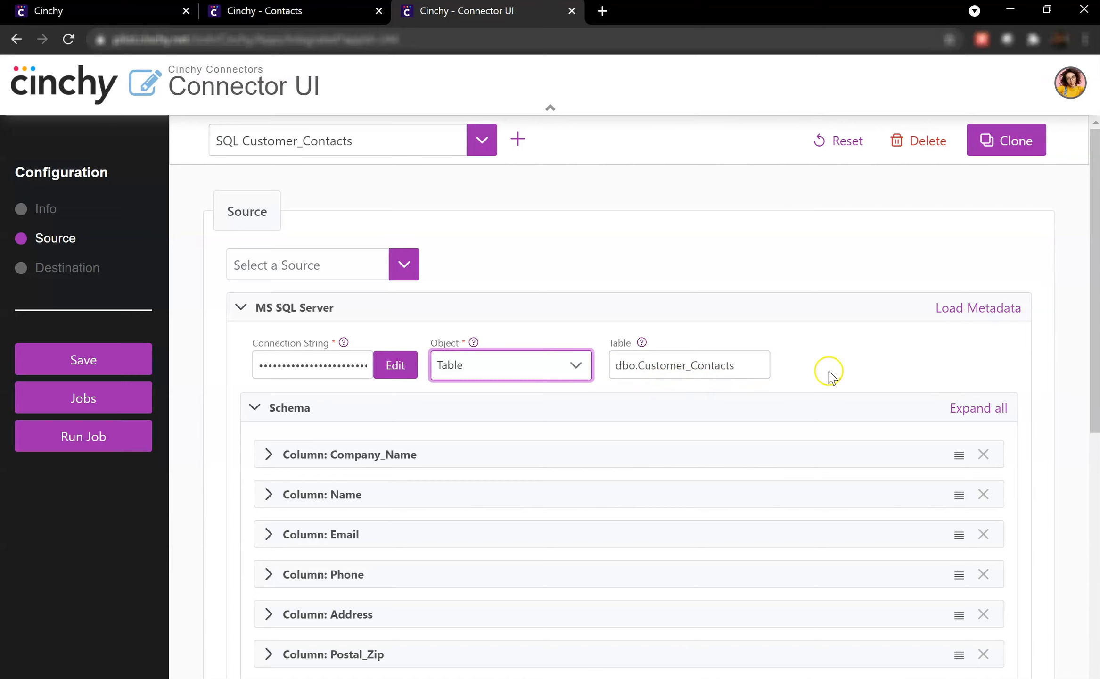
Review the source schema's columns down to Date_Last_Contacted and the filter option.
{"action": "scroll", "coordinate": [844, 367], "scroll_direction": "down", "scroll_amount": 2}
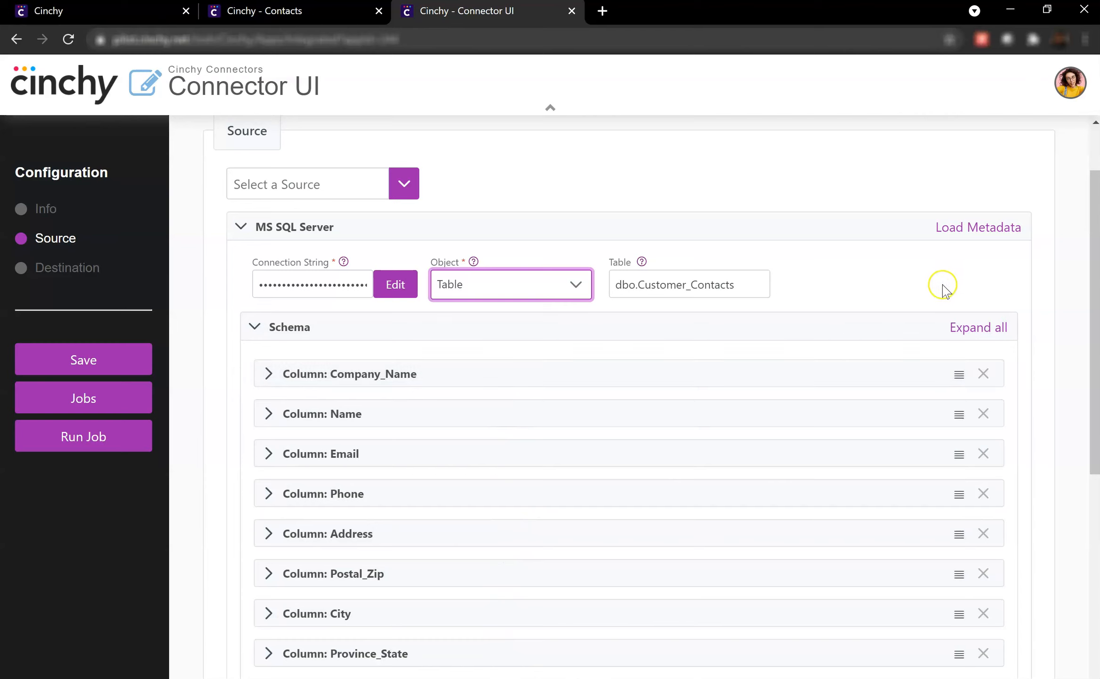
{"action": "left_click_drag", "start_coordinate": [1093, 258], "coordinate": [1093, 410]}
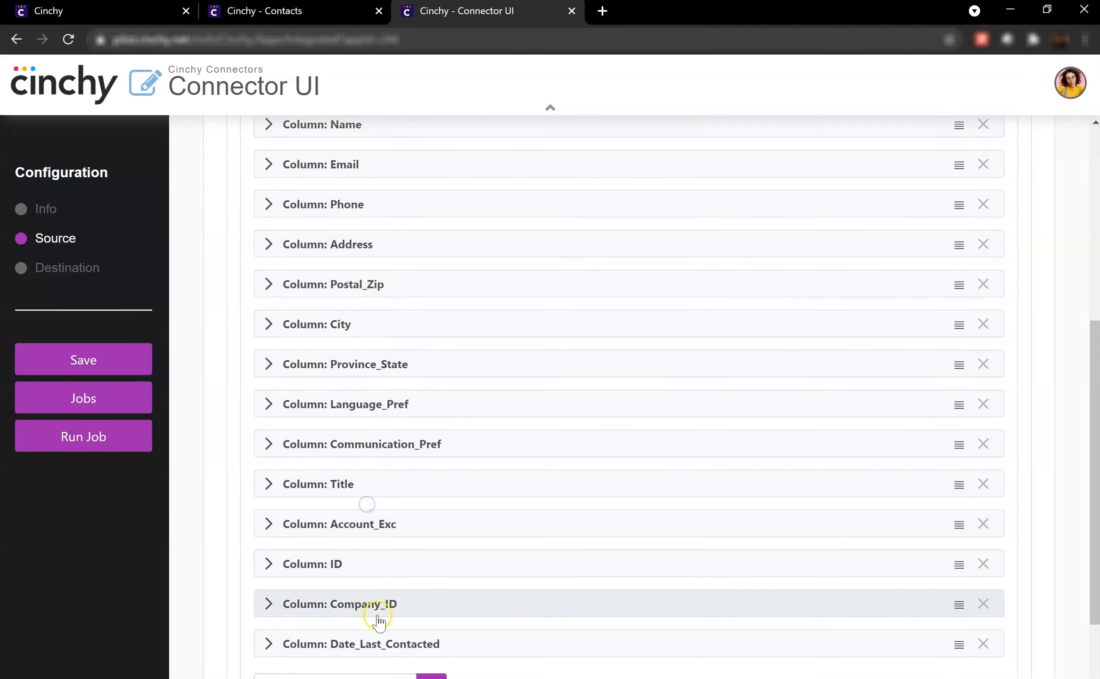
{"action": "left_click_drag", "start_coordinate": [1094, 349], "coordinate": [1097, 404]}
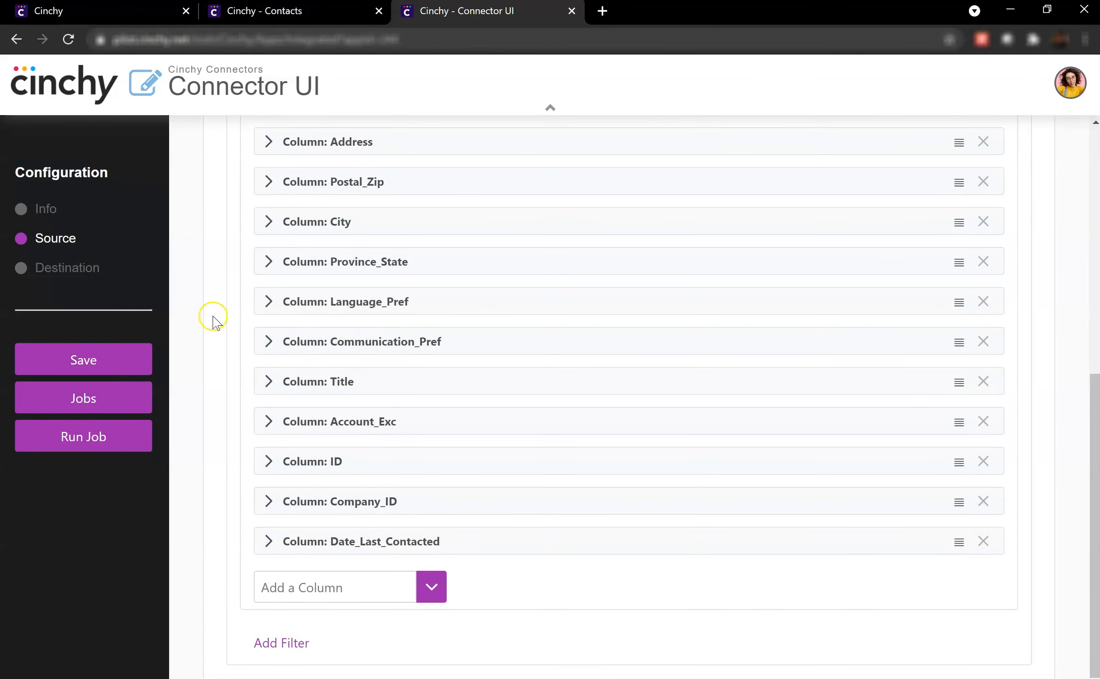
Examine the destination's Cinchy Table settings and the details of its Company_ID and Company_Name column mappings, including the link column.
{"action": "left_click", "coordinate": [94, 270]}
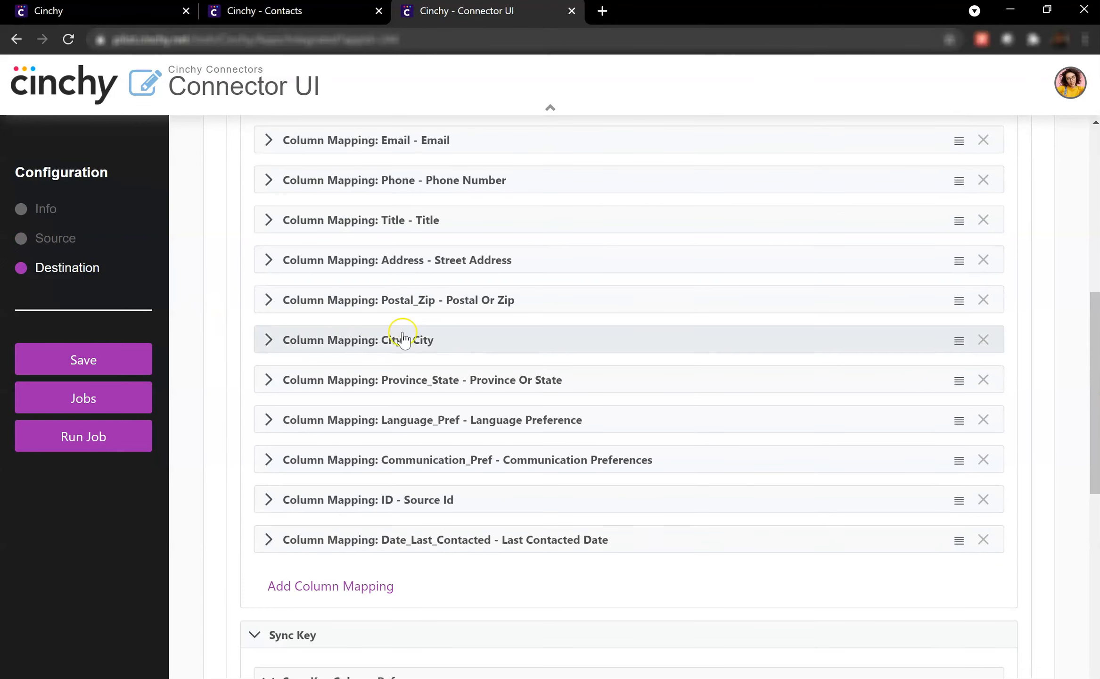
{"action": "scroll", "coordinate": [405, 336], "scroll_direction": "up", "scroll_amount": 8}
{"action": "left_click", "coordinate": [307, 309]}
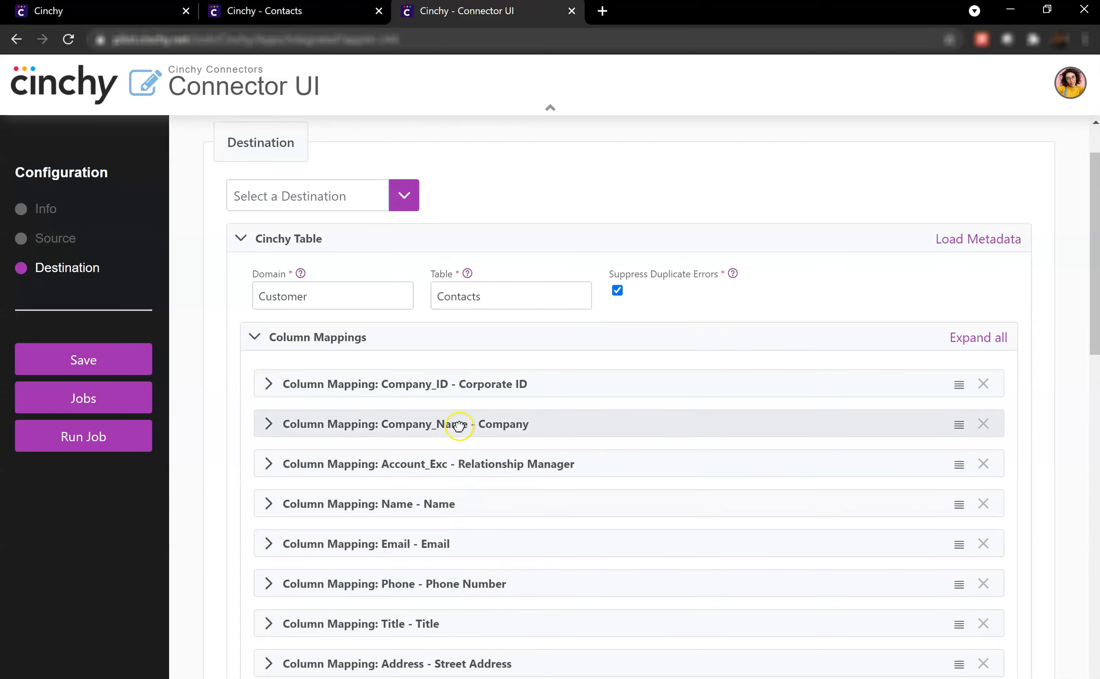
{"action": "left_click", "coordinate": [523, 384]}
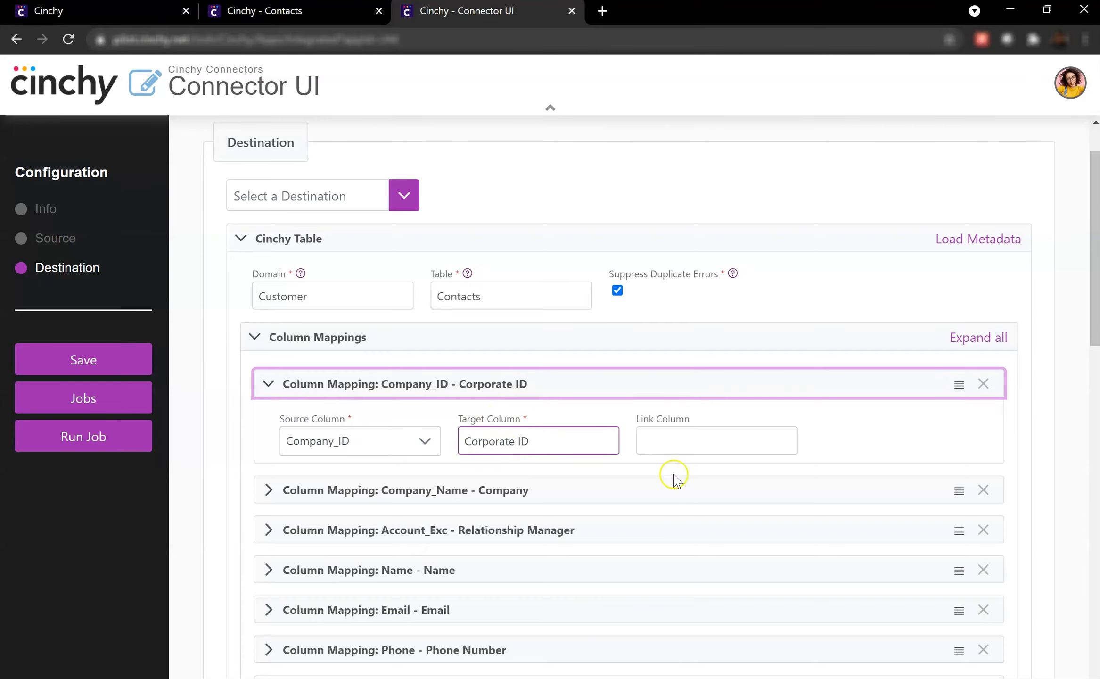
{"action": "left_click", "coordinate": [547, 492]}
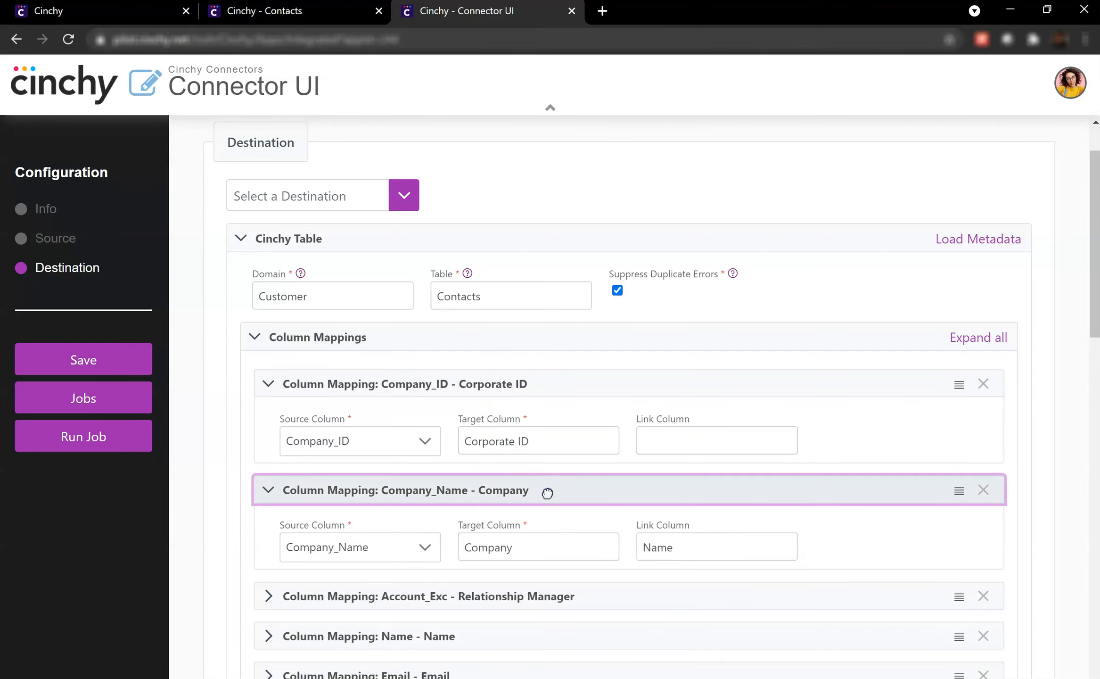
{"action": "scroll", "coordinate": [547, 493], "scroll_direction": "down", "scroll_amount": 3}
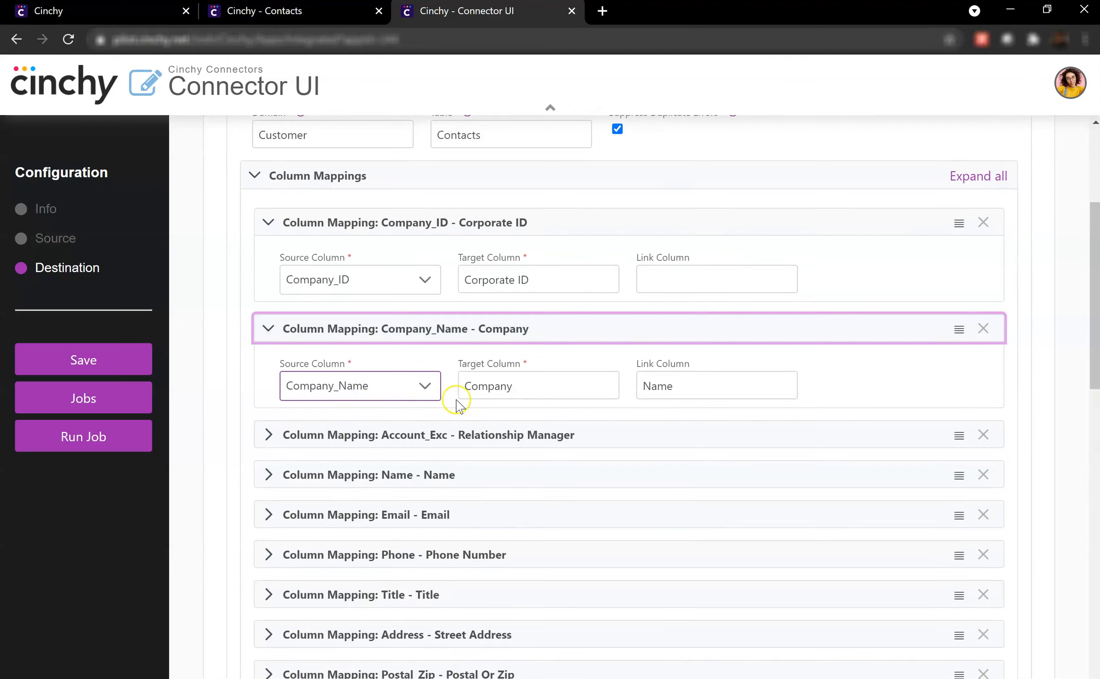
{"action": "left_click", "coordinate": [706, 382]}
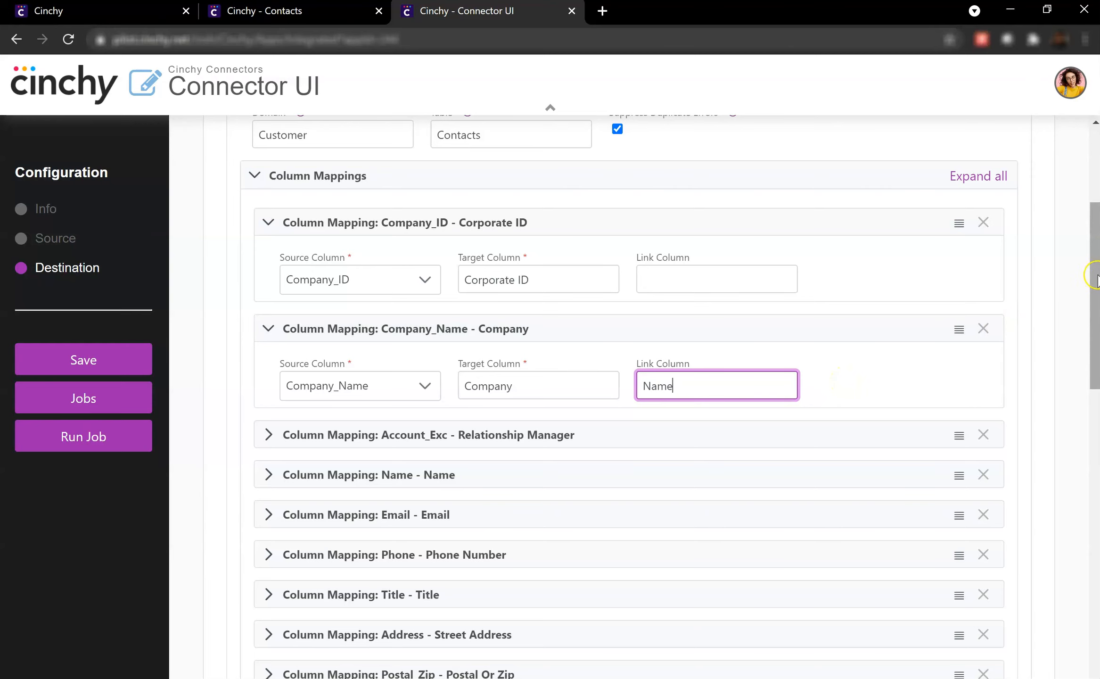
Review the remaining destination column mappings, the sync key, and the new, dropped and changed record behaviours.
{"action": "left_click_drag", "start_coordinate": [1093, 281], "coordinate": [1093, 438]}
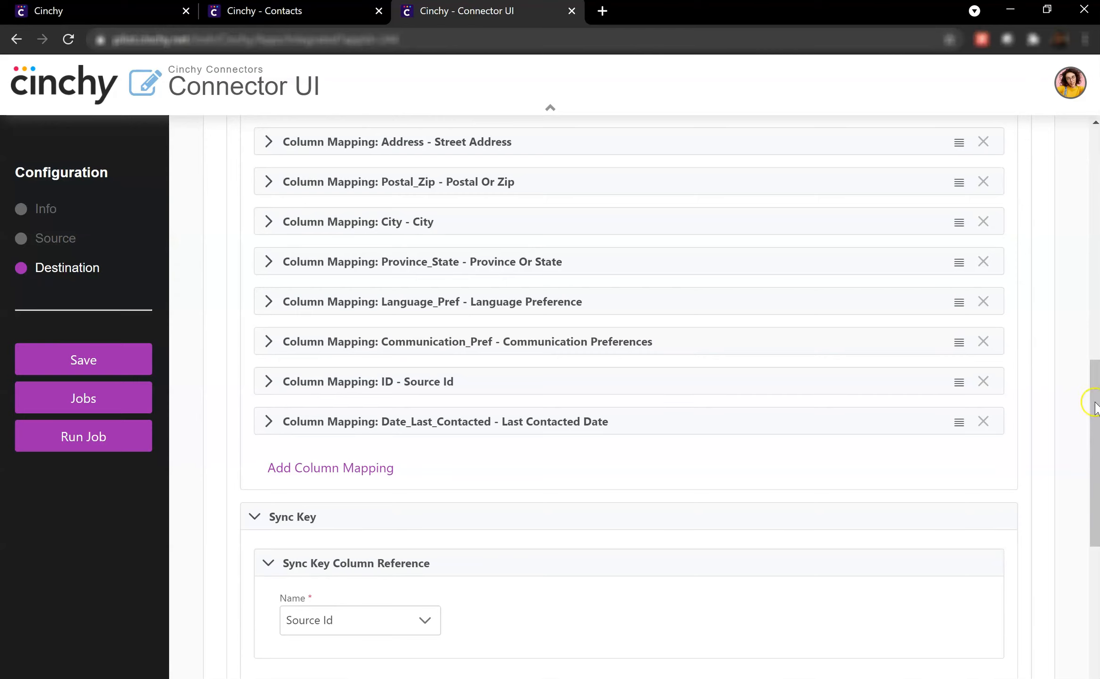
{"action": "left_click_drag", "start_coordinate": [1093, 396], "coordinate": [1096, 514]}
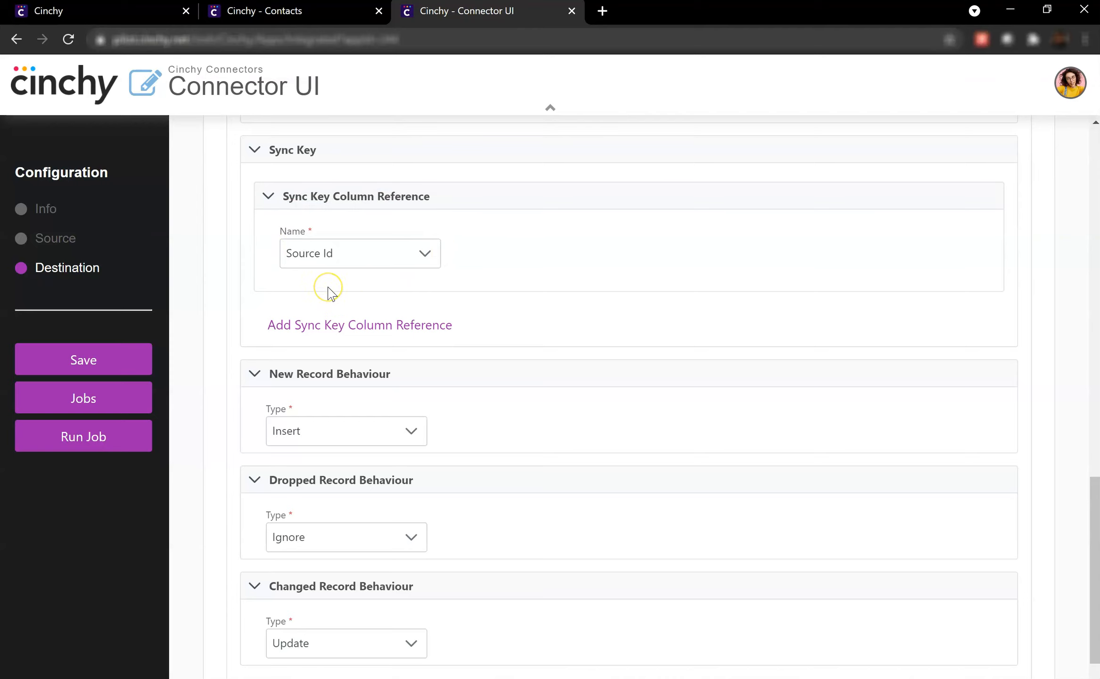
{"action": "left_click", "coordinate": [288, 432]}
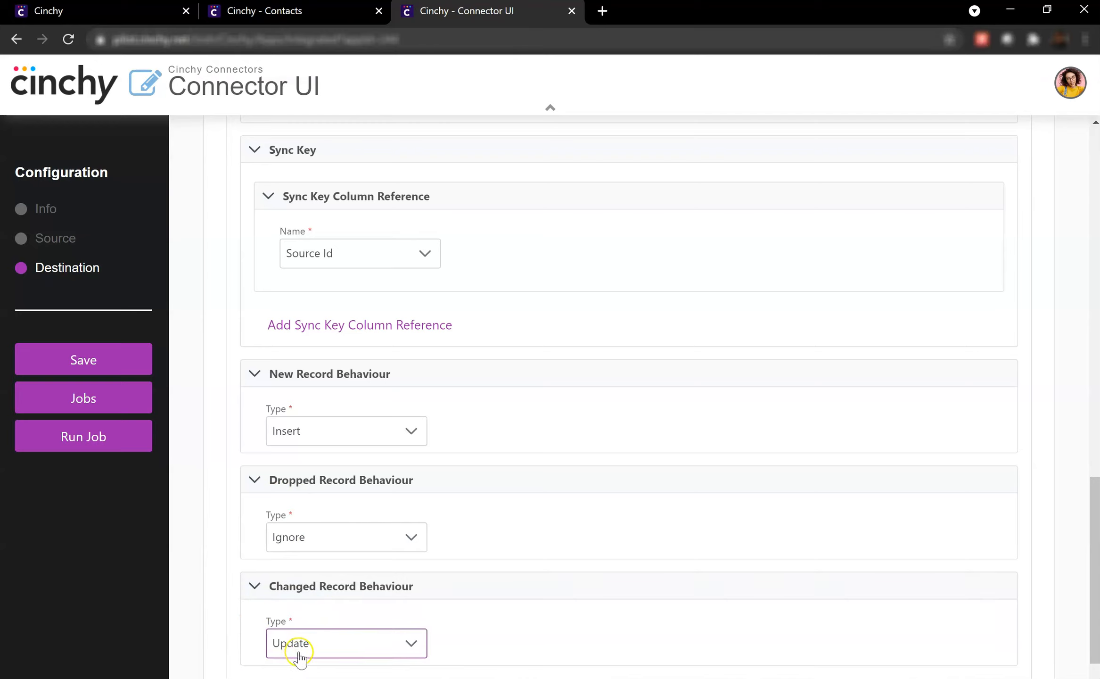
Save the connector configuration and run its job with user ID SQL and the account password.
{"action": "left_click", "coordinate": [77, 447]}
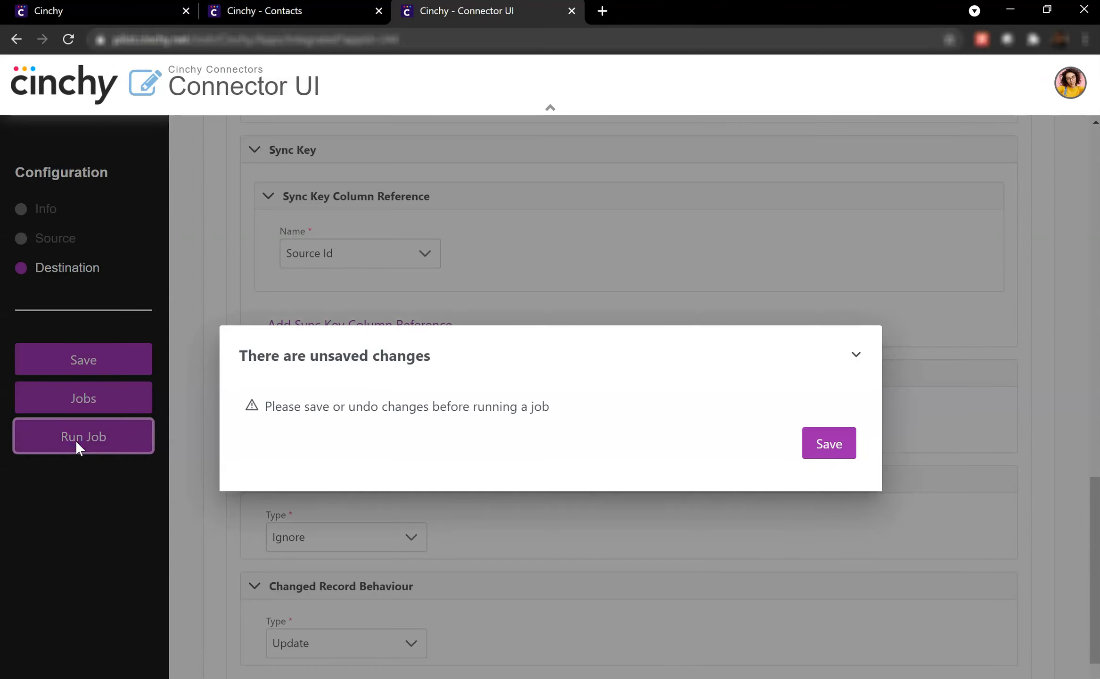
{"action": "left_click", "coordinate": [828, 447]}
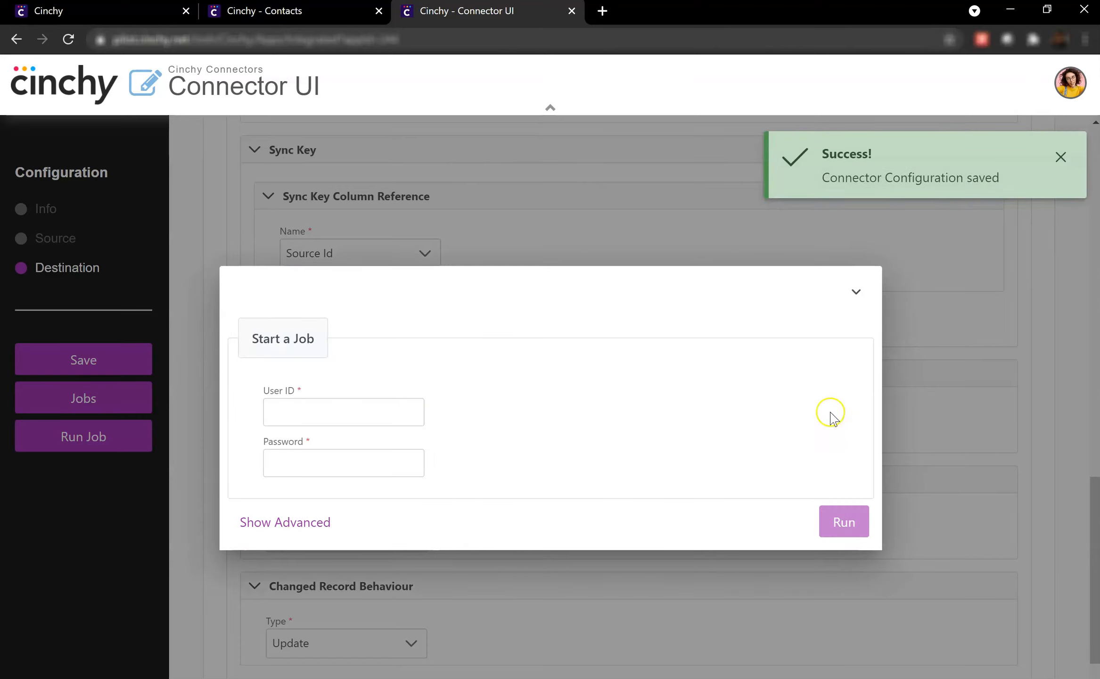
{"action": "left_click", "coordinate": [380, 412]}
{"action": "left_click", "coordinate": [351, 471]}
{"action": "left_click", "coordinate": [352, 470]}
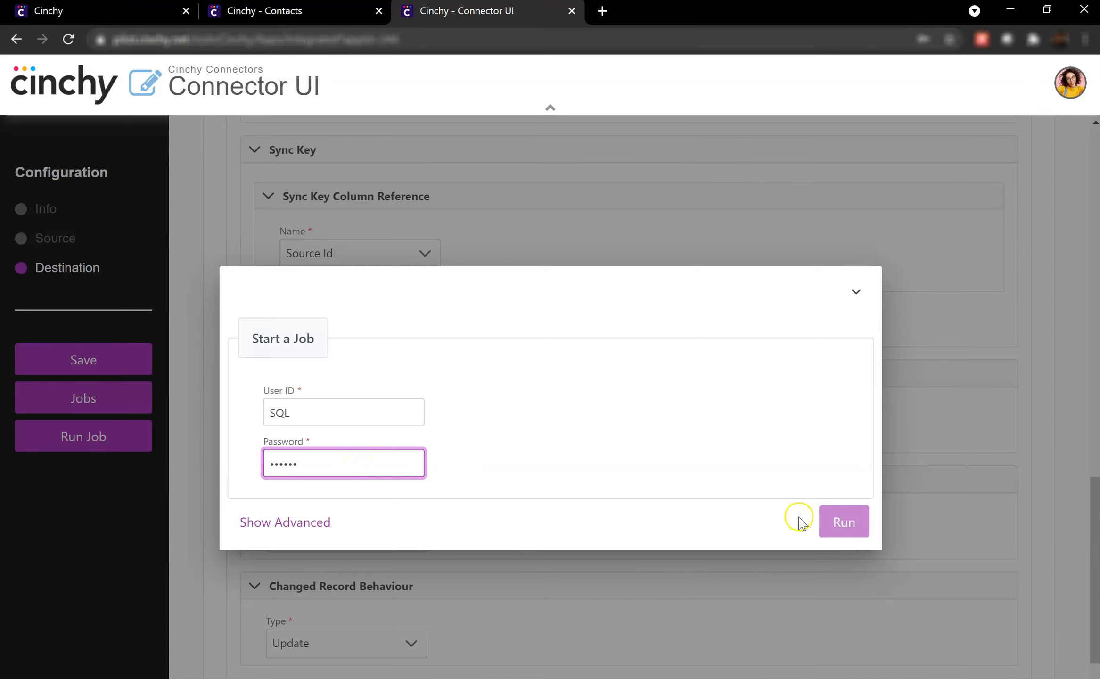
{"action": "left_click", "coordinate": [844, 522]}
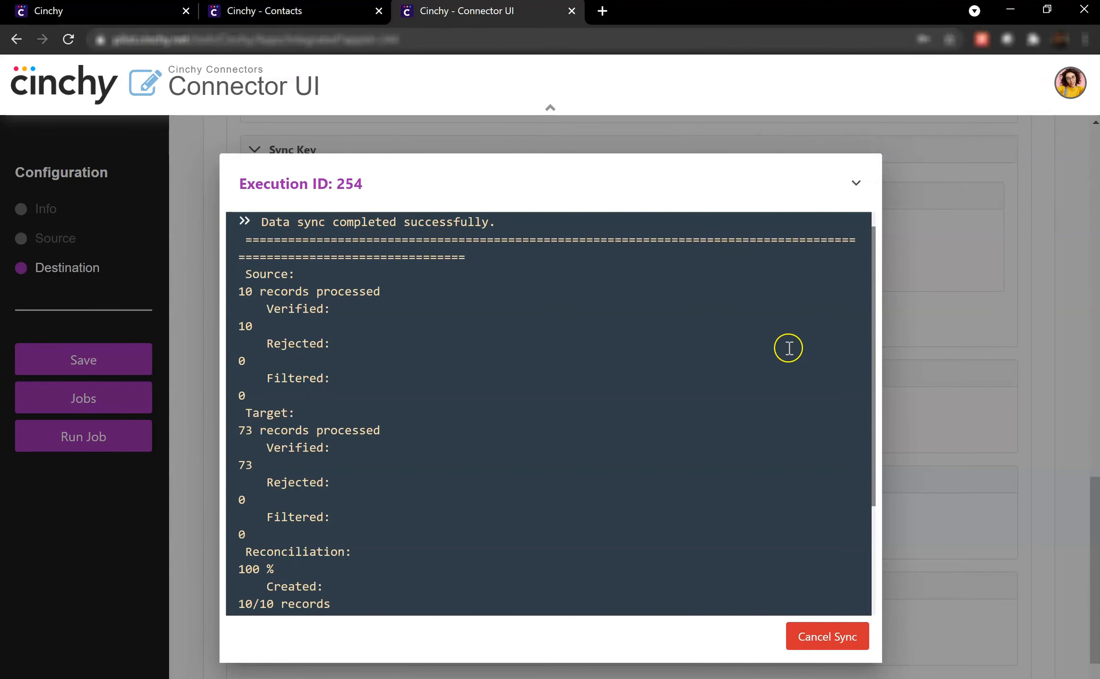
Read the job's execution log from the processed source records to the created records under Reconciliation.
{"action": "left_click_drag", "start_coordinate": [875, 401], "coordinate": [876, 266]}
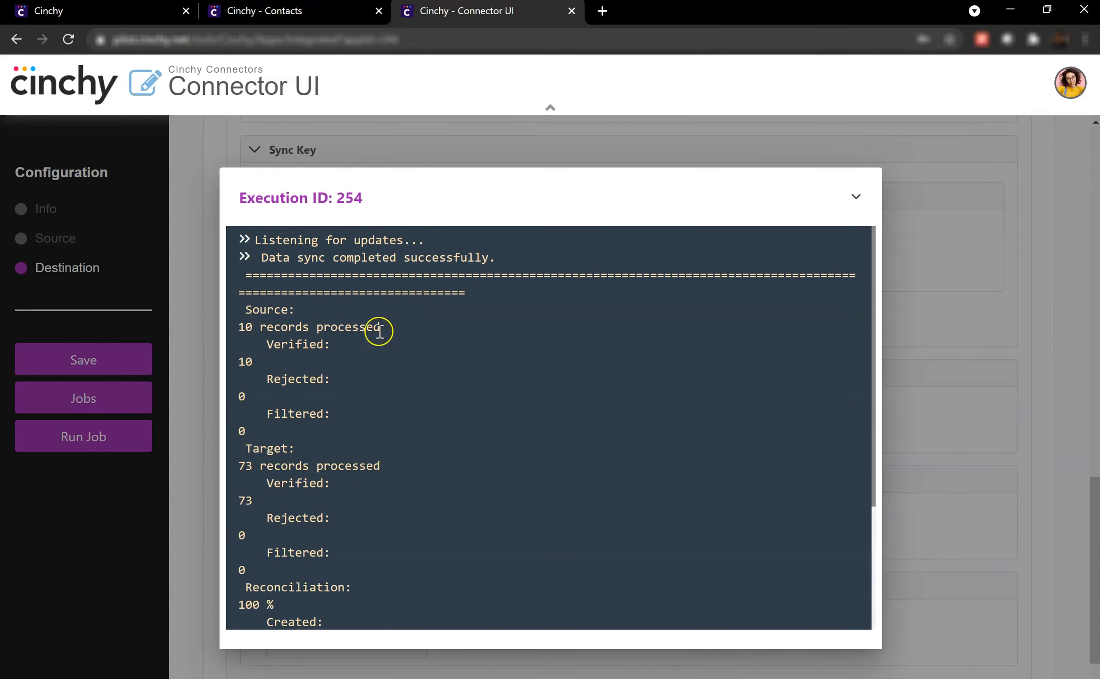
{"action": "scroll", "coordinate": [870, 384], "scroll_direction": "down", "scroll_amount": 4}
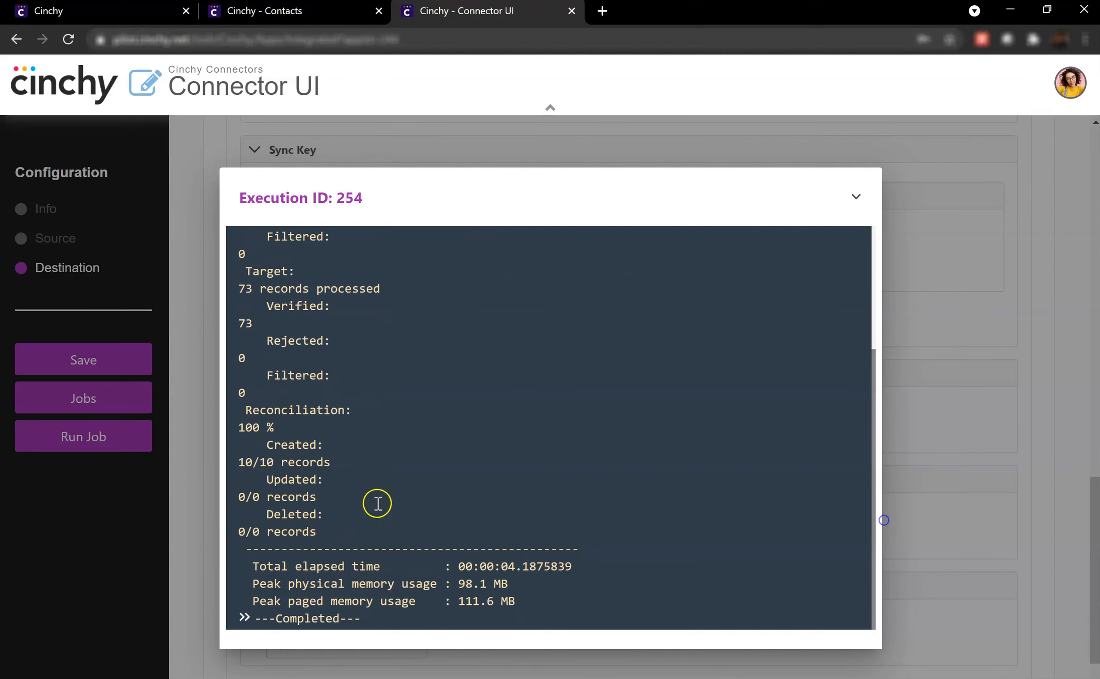
{"action": "triple_click", "coordinate": [340, 463]}
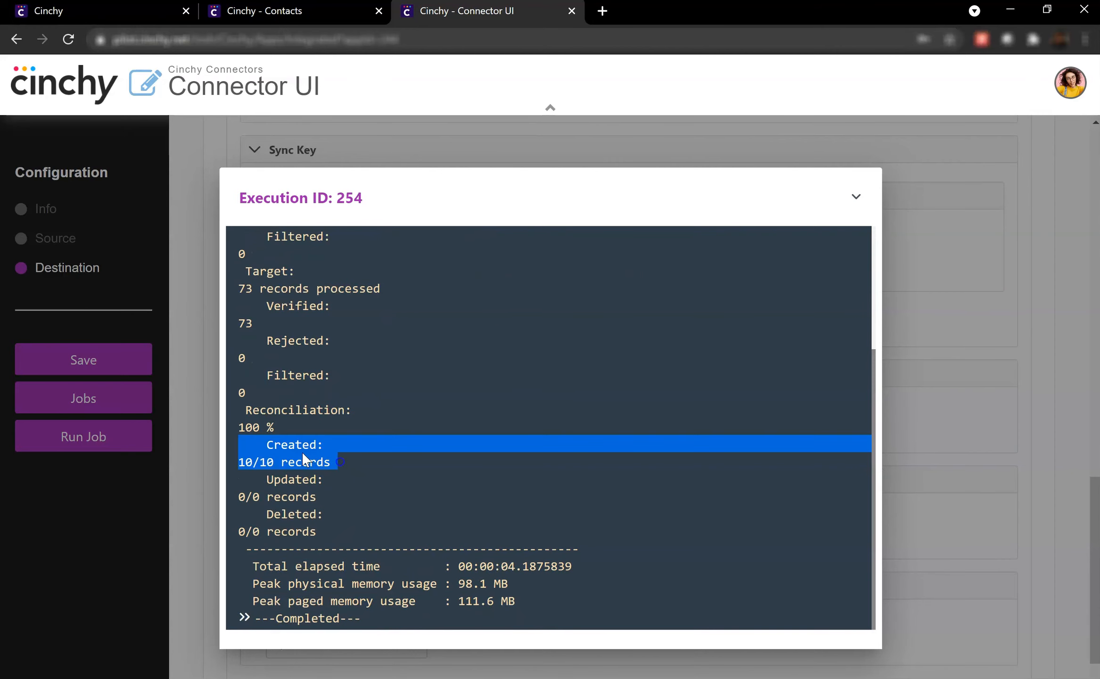
Refresh the Contacts table and examine the newly synced Eighty Nine Corporation rows.
{"action": "left_click", "coordinate": [282, 10]}
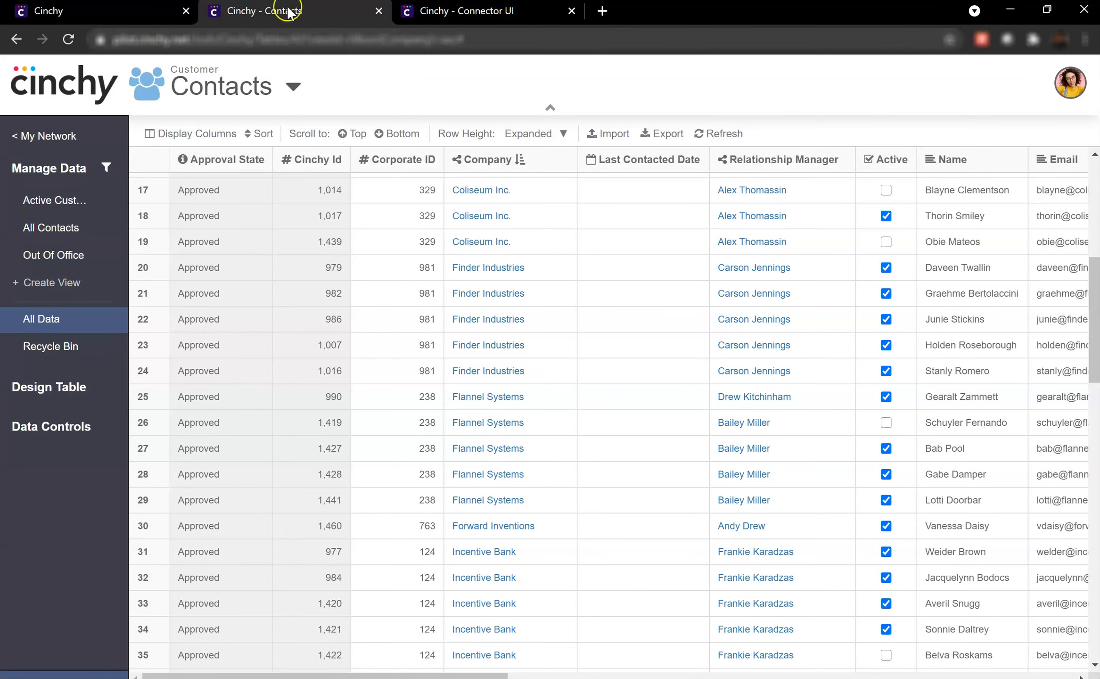
{"action": "left_click", "coordinate": [726, 134]}
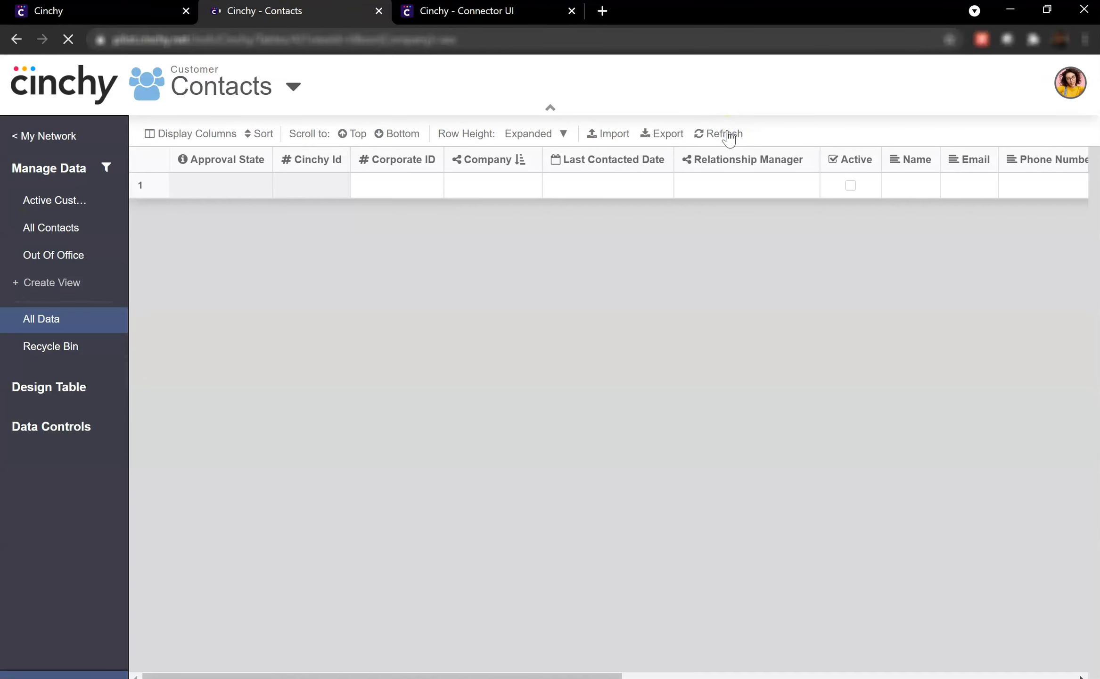
{"action": "scroll", "coordinate": [699, 317], "scroll_direction": "down", "scroll_amount": 3}
{"action": "scroll", "coordinate": [699, 319], "scroll_direction": "down", "scroll_amount": 2}
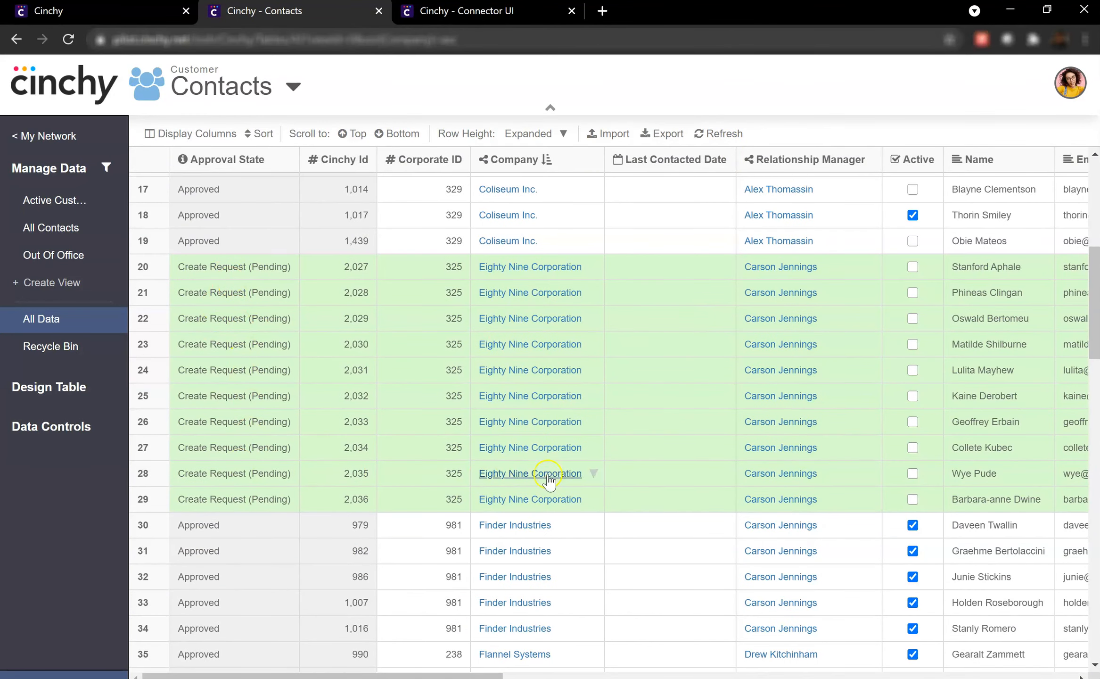
{"action": "left_click_drag", "start_coordinate": [485, 675], "coordinate": [434, 673]}
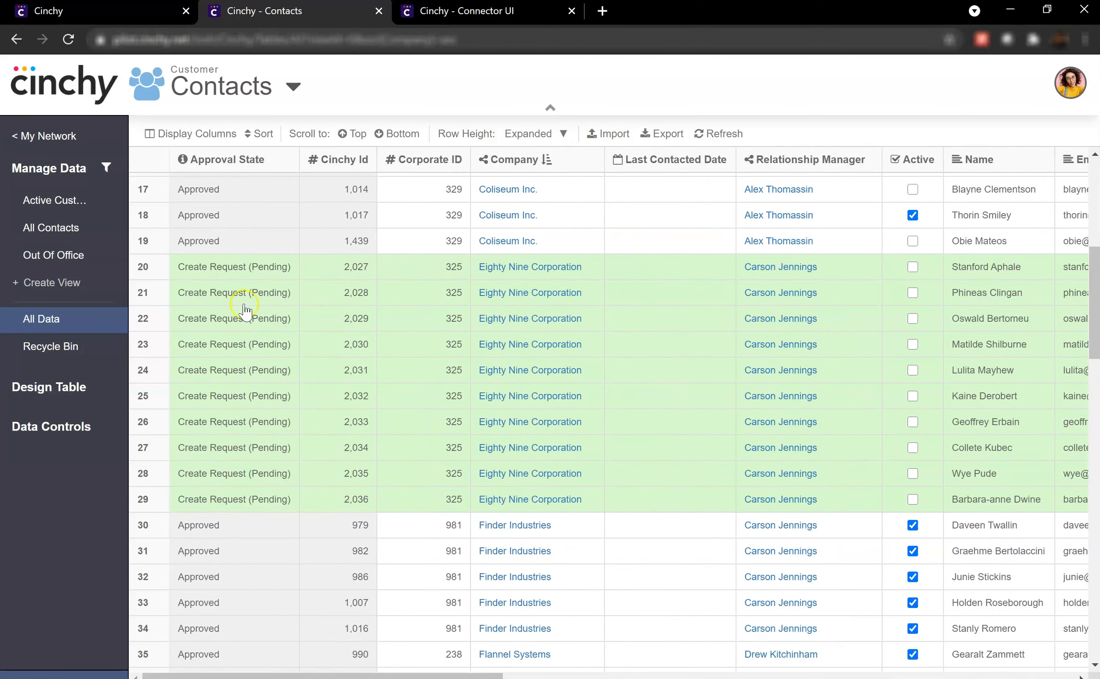
Approve all pending Eighty Nine Corporation contact rows, rows 20 to 29, in one go.
{"action": "left_click_drag", "start_coordinate": [166, 282], "coordinate": [157, 497]}
{"action": "right_click", "coordinate": [156, 497]}
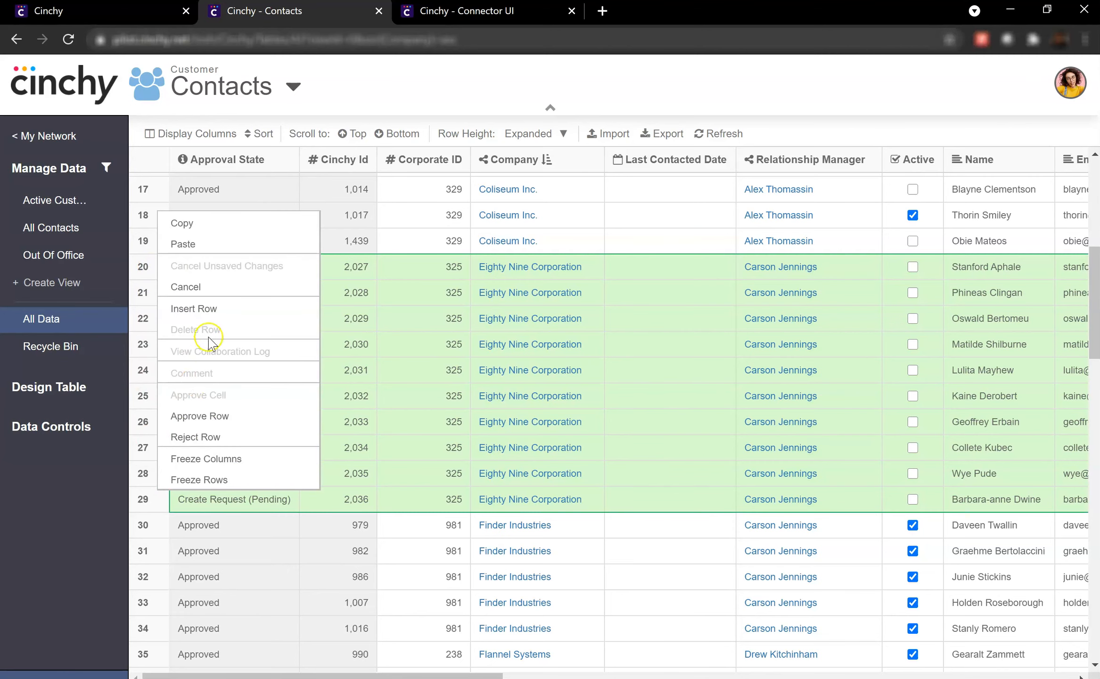
{"action": "left_click", "coordinate": [227, 417]}
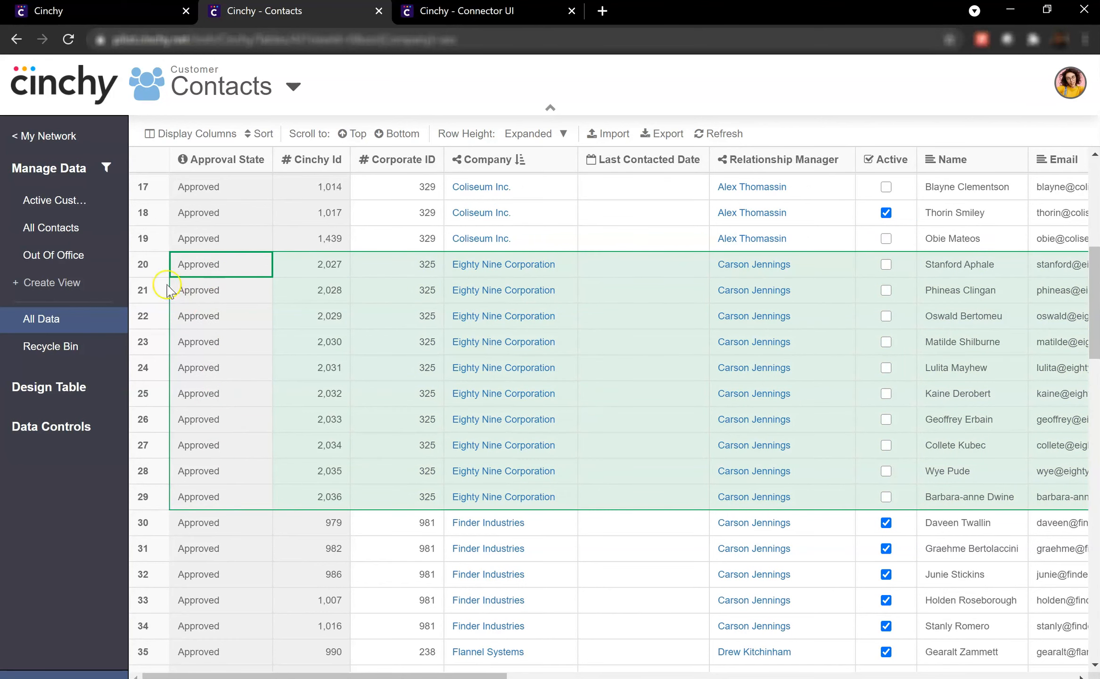
Inspect the collaboration log of the contact in row 20, including the draft history under version 1.0, and close it.
{"action": "left_click", "coordinate": [152, 263]}
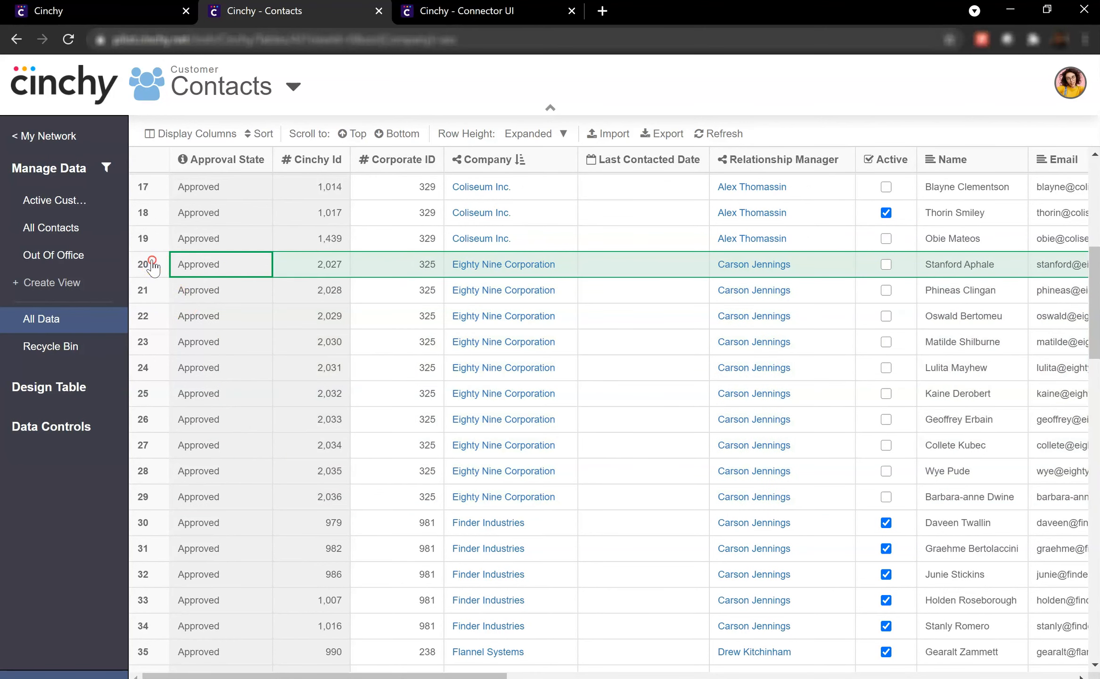
{"action": "right_click", "coordinate": [153, 265]}
{"action": "left_click", "coordinate": [281, 403]}
{"action": "left_click", "coordinate": [60, 208]}
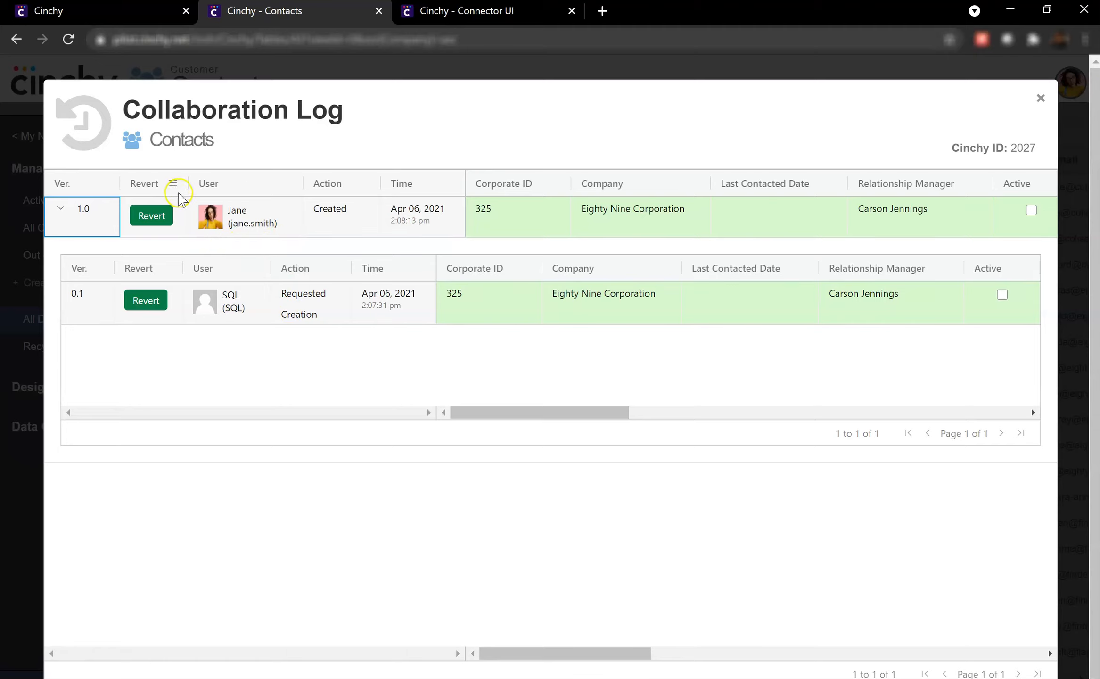
{"action": "left_click", "coordinate": [1041, 98]}
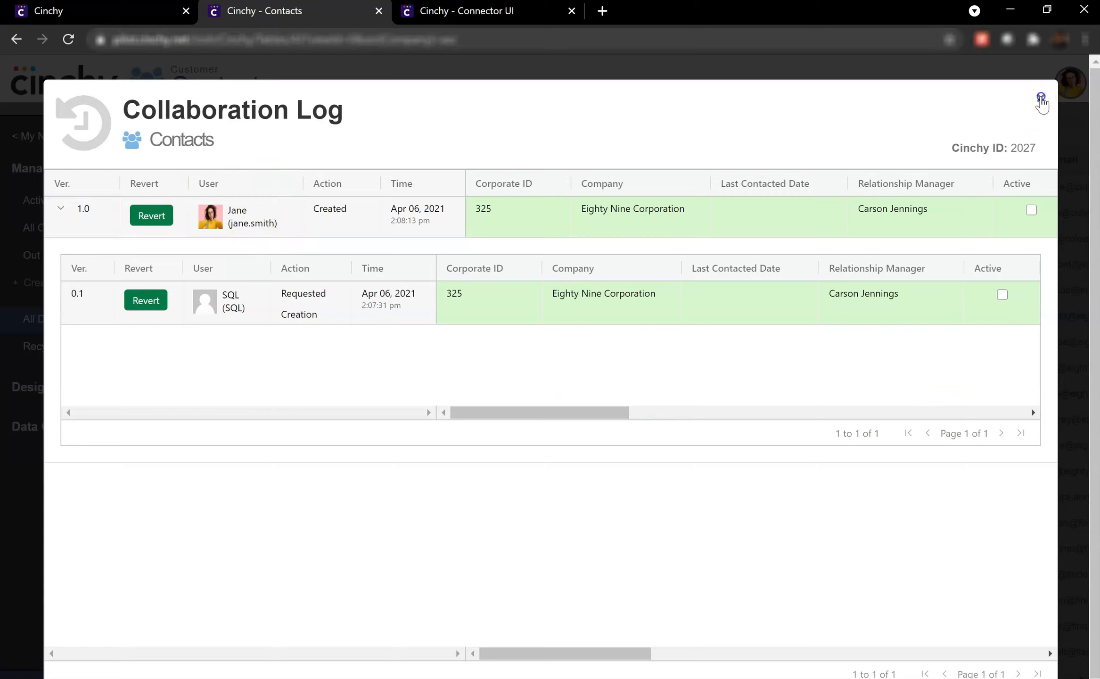